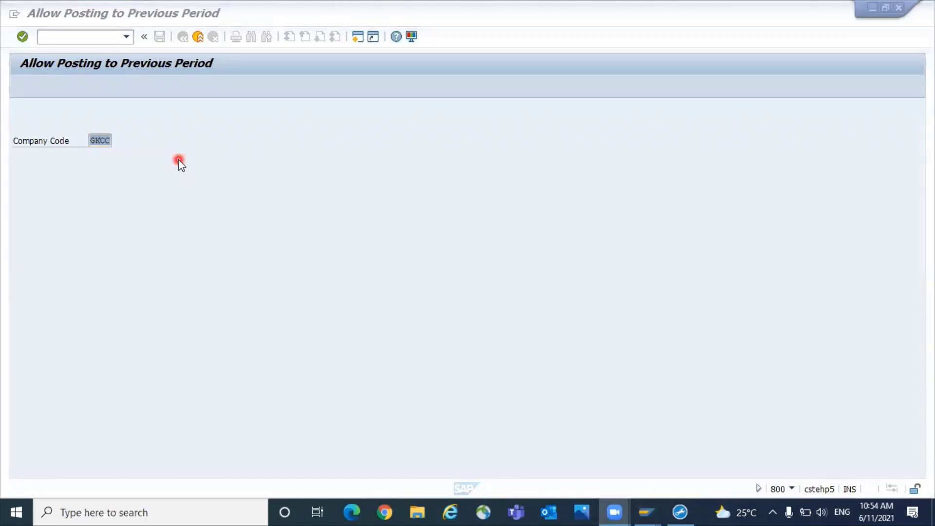
# Step: Open MMRV for company code GKCC, showing current period 10 2021
pyautogui.click(74, 36)
pyautogui.write('/N')
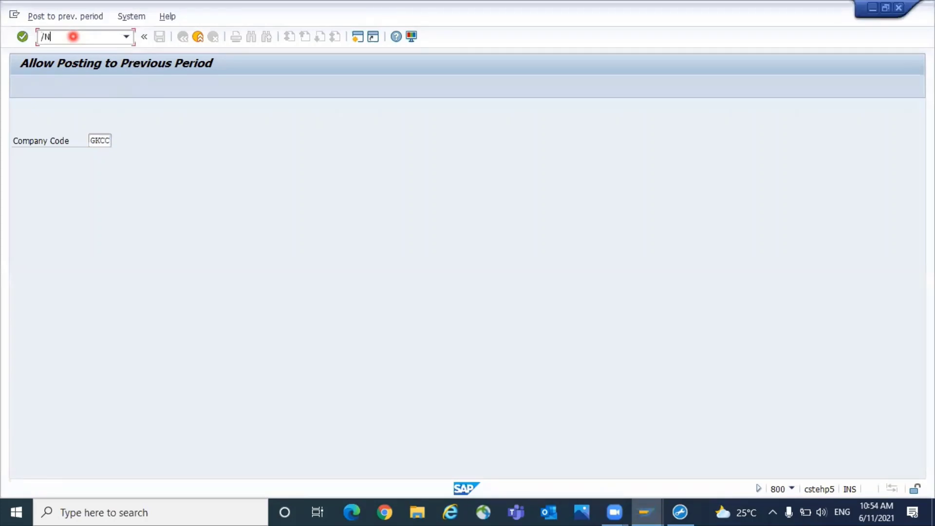
pyautogui.write('mmpv')
pyautogui.press('Return')
pyautogui.press('Return')
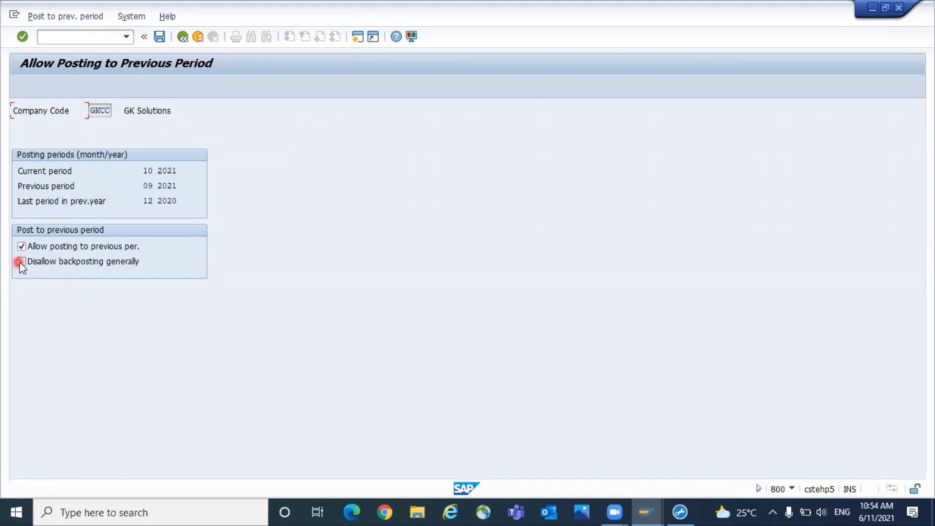
# Step: Check 'Disallow backposting generally' and clear 'Allow posting to previous per.' for GKCC
pyautogui.click(21, 262)
pyautogui.click(148, 159)
pyautogui.click(20, 247)
pyautogui.click(22, 262)
pyautogui.press('F1')
pyautogui.click(276, 164)
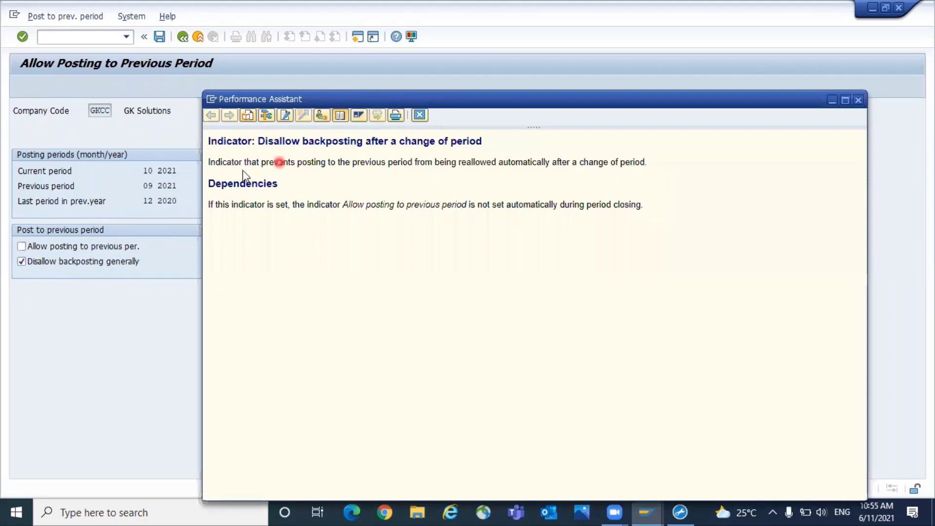
pyautogui.click(284, 181)
pyautogui.click(322, 180)
pyautogui.click(418, 174)
pyautogui.click(482, 182)
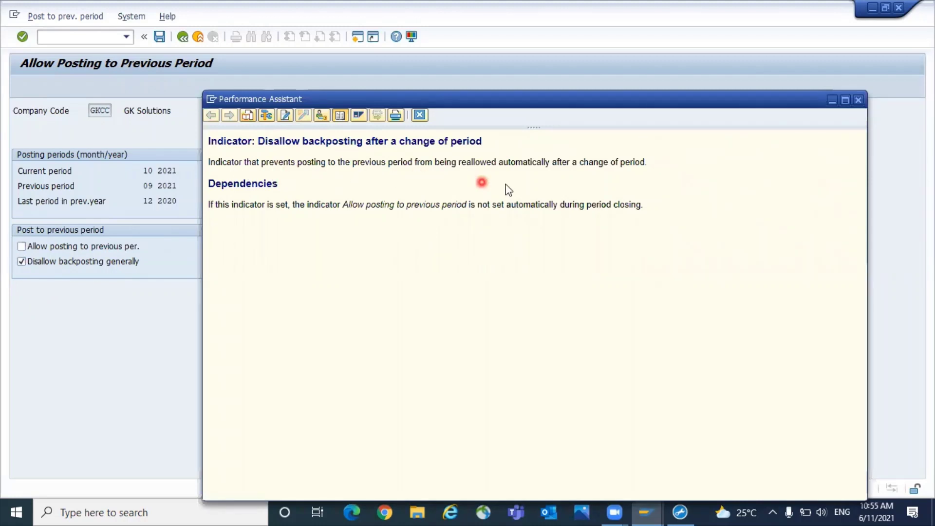
pyautogui.click(542, 184)
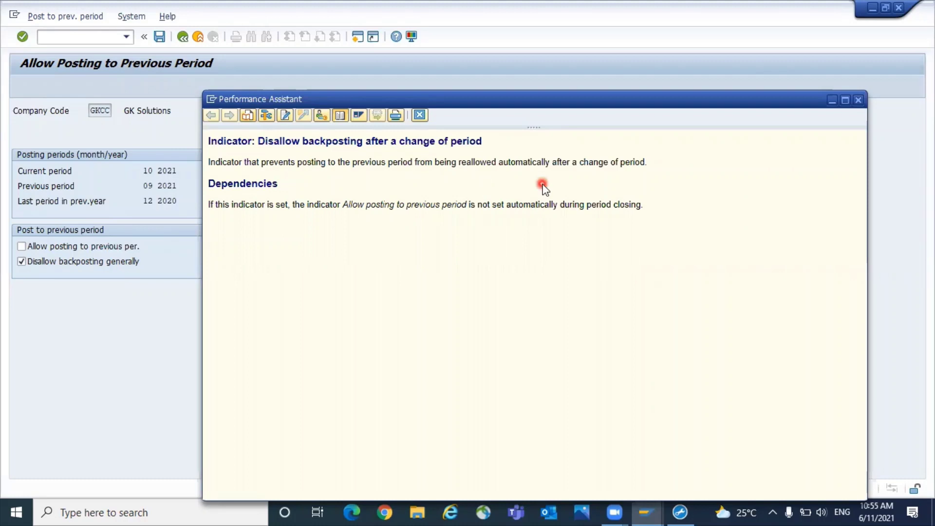
pyautogui.click(639, 186)
pyautogui.click(252, 234)
pyautogui.click(297, 228)
pyautogui.click(80, 262)
pyautogui.click(449, 301)
pyautogui.click(478, 280)
pyautogui.click(419, 116)
pyautogui.click(66, 280)
pyautogui.click(49, 296)
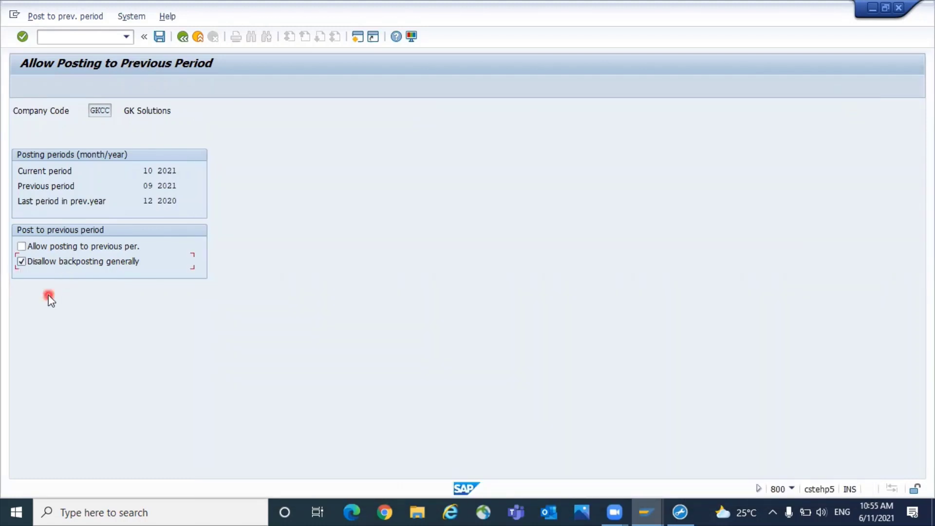
pyautogui.click(19, 270)
pyautogui.click(146, 410)
pyautogui.click(27, 243)
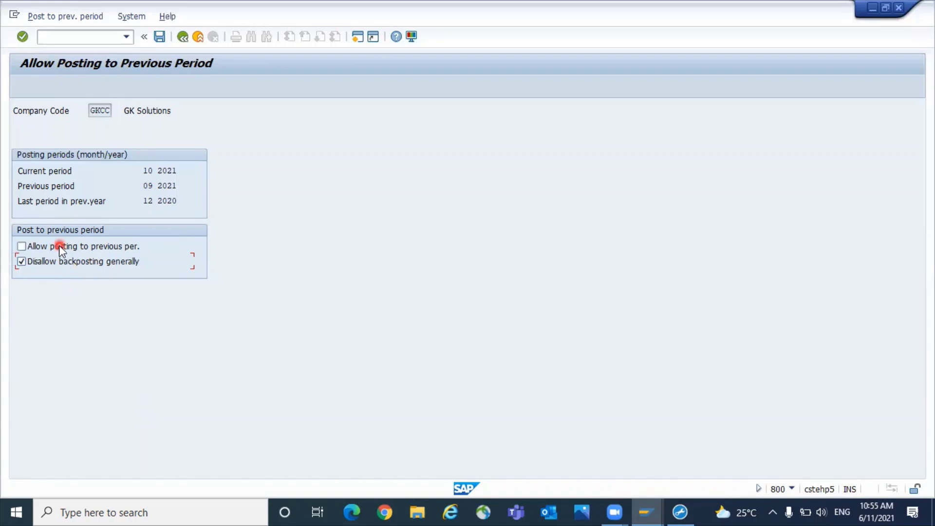